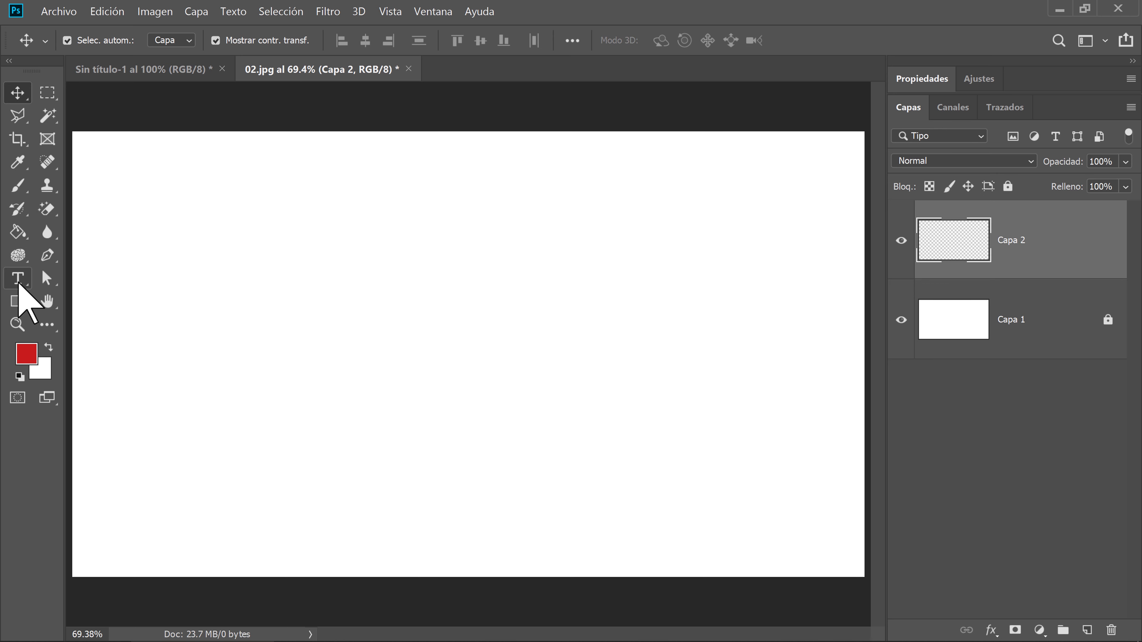
Select the Rounded Rectangle tool from the shape tools, with its 10 px corner radius.
left_click(21, 303)
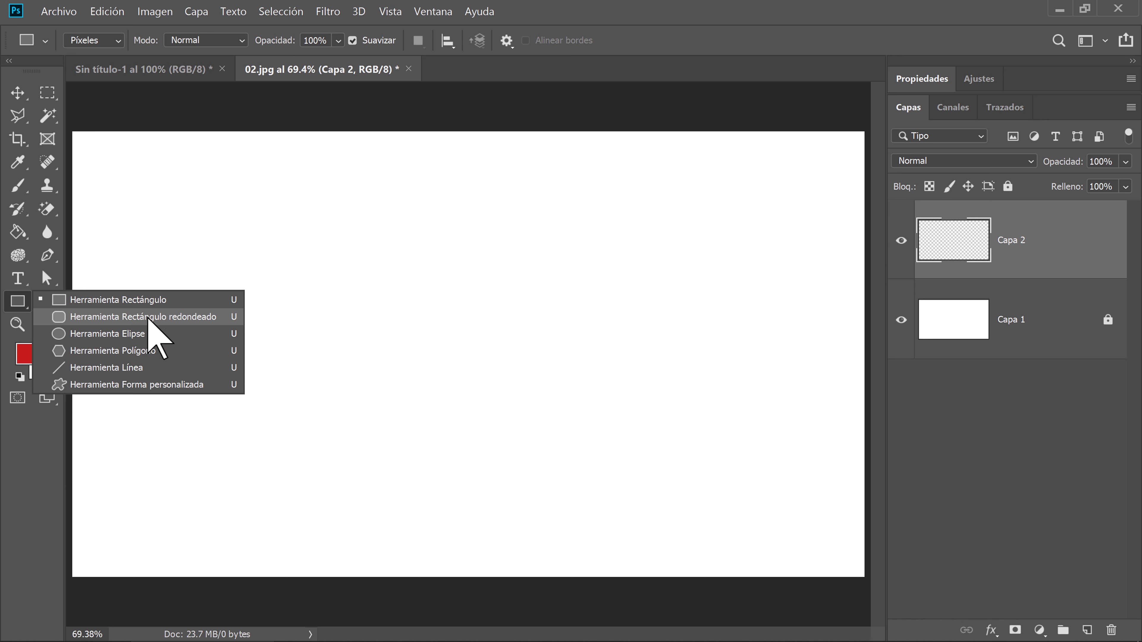
left_click(160, 317)
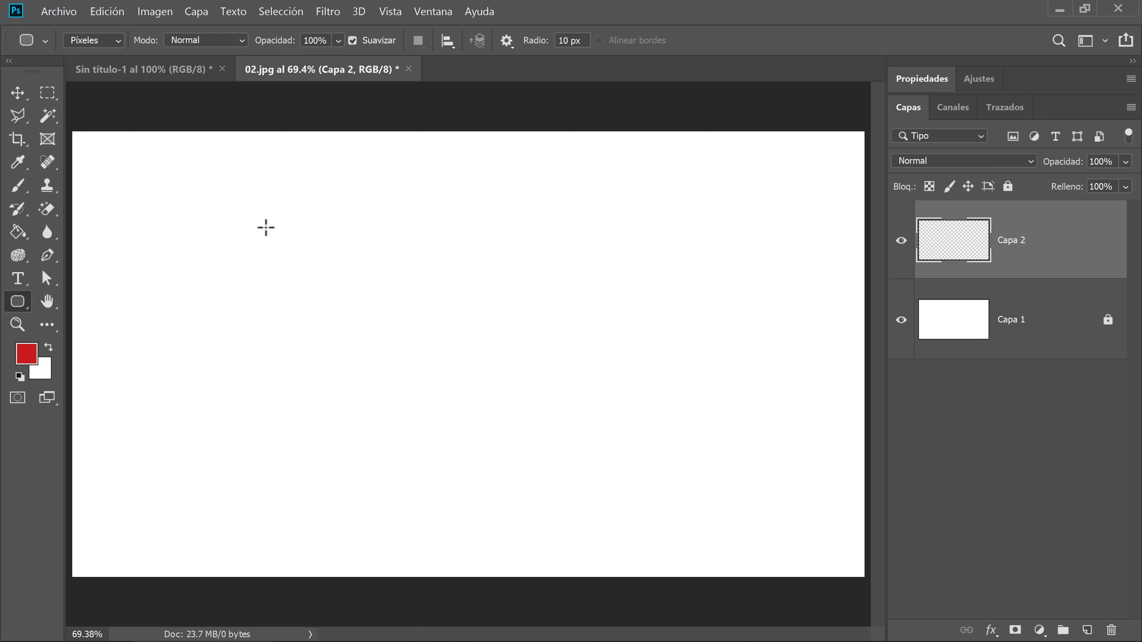
Draw a solid red pixel rounded rectangle across the canvas centre on Capa 2.
left_click_drag(266, 228, 647, 471)
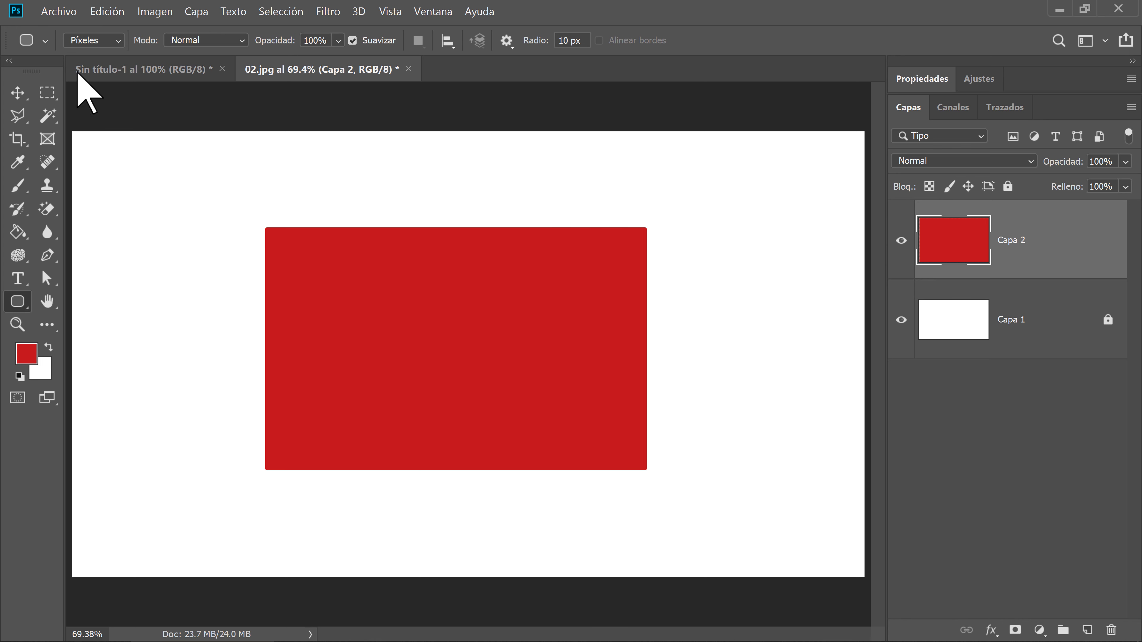
left_click(118, 40)
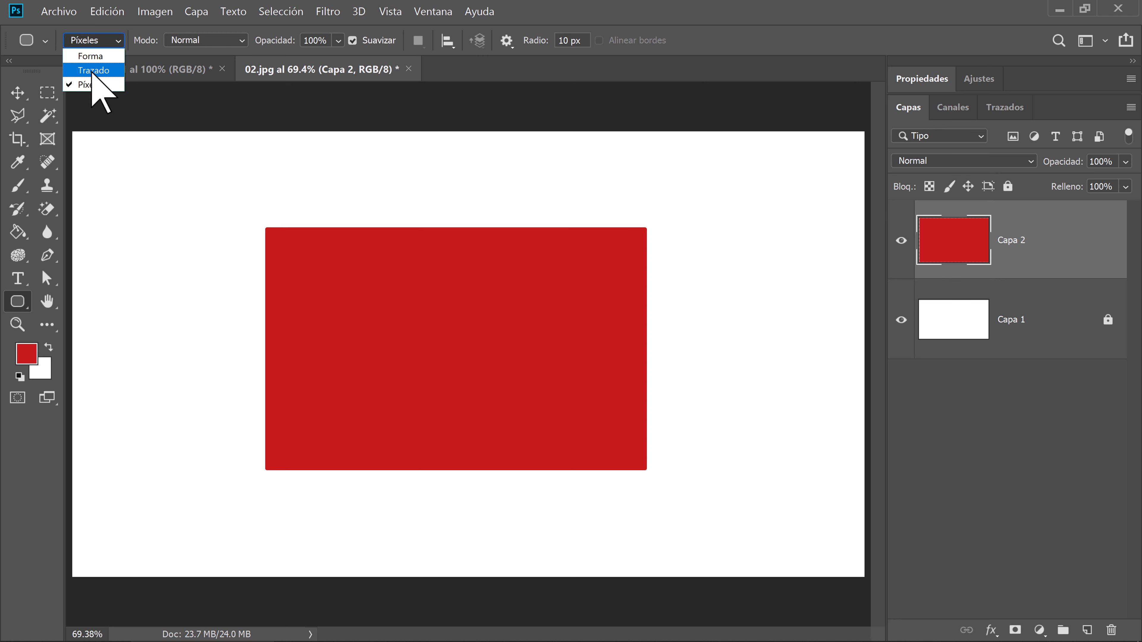
Switch to Path mode, add a new layer Capa 3, and delete Capa 2 with its red rectangle.
left_click(92, 70)
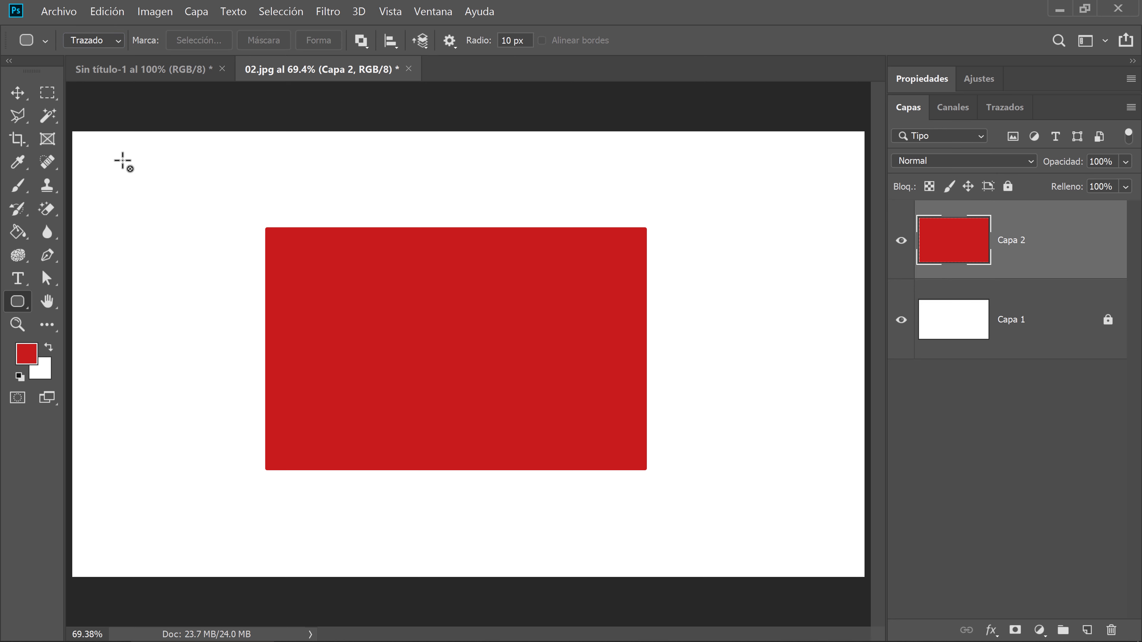
left_click(17, 92)
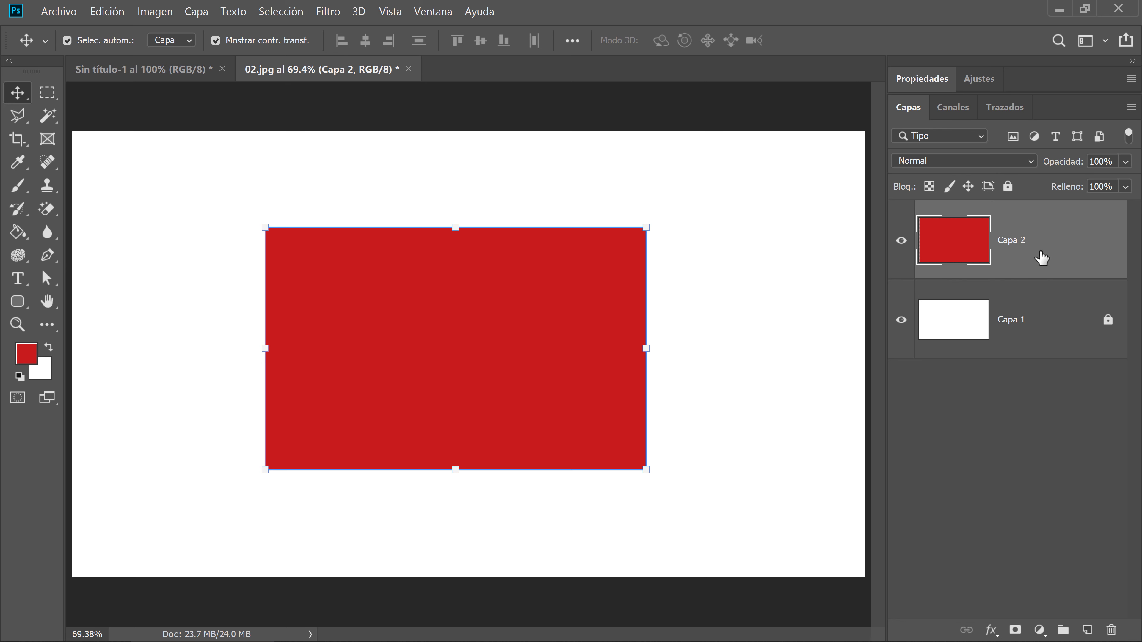
left_click(1087, 630)
left_click(1003, 337)
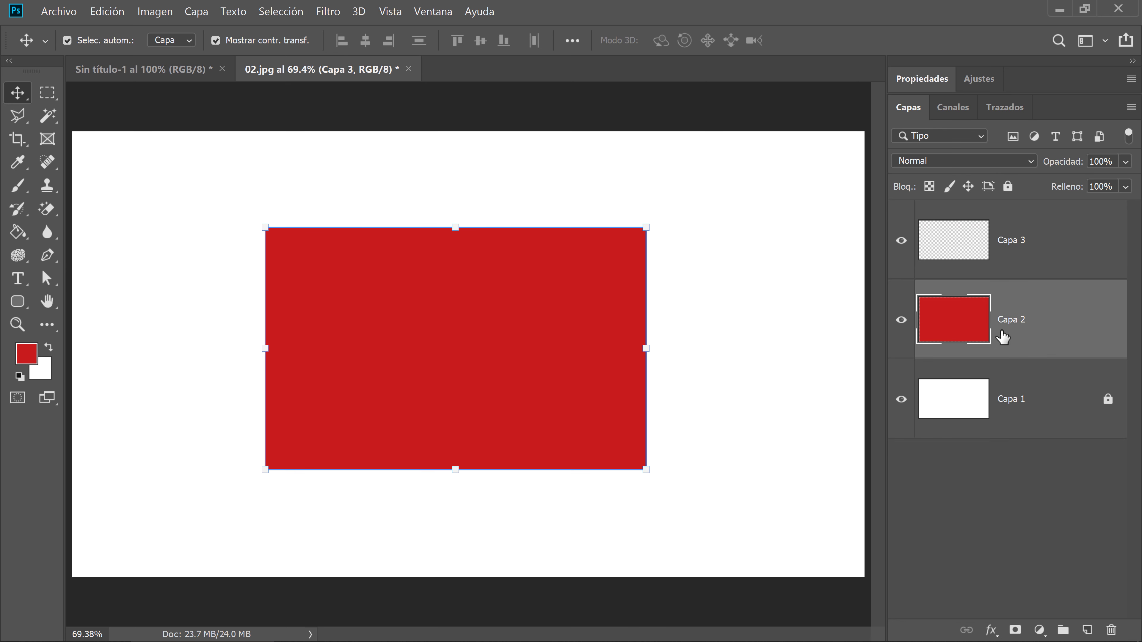
key("Delete")
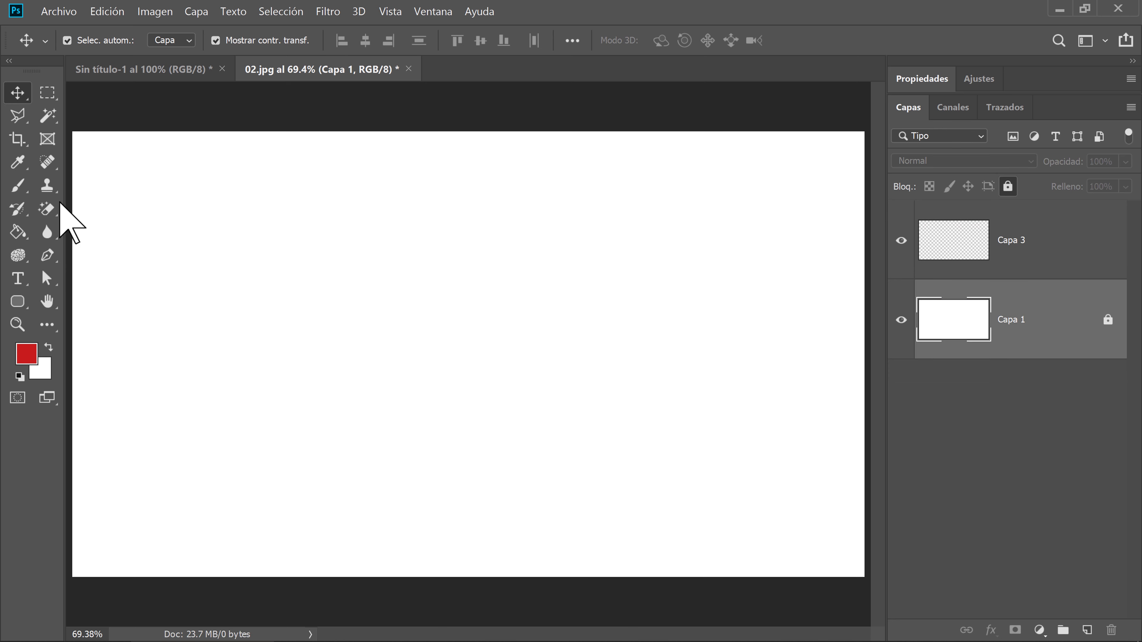
Draw rounded-rectangle path Trazado 1 with a 160 px corner radius, then dismiss its outline.
left_click(17, 301)
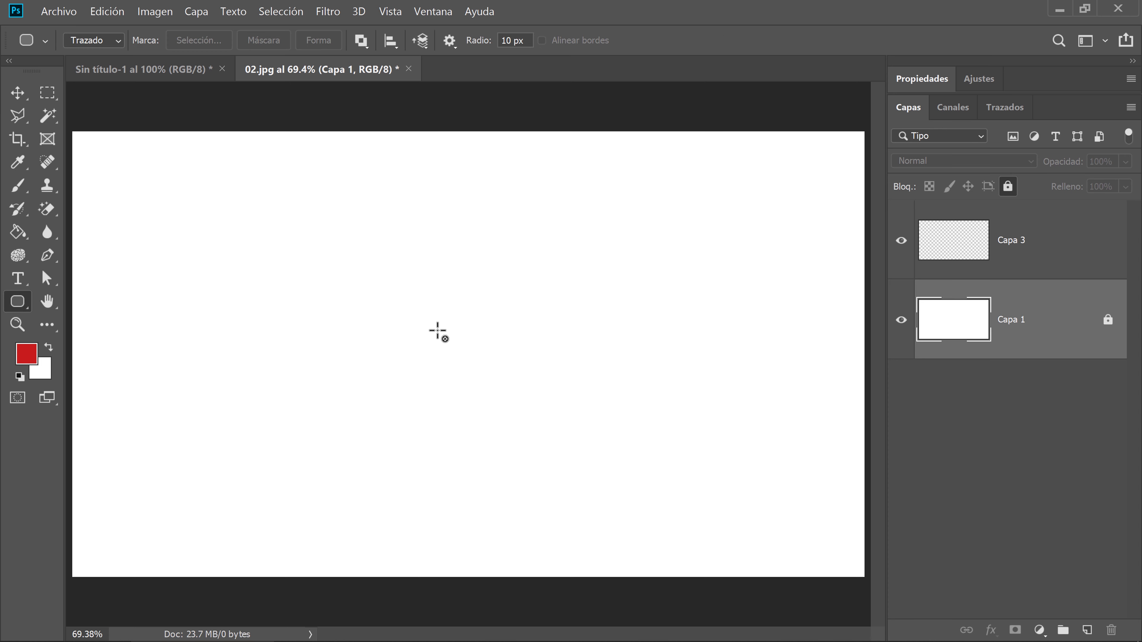
left_click_drag(273, 217, 628, 474)
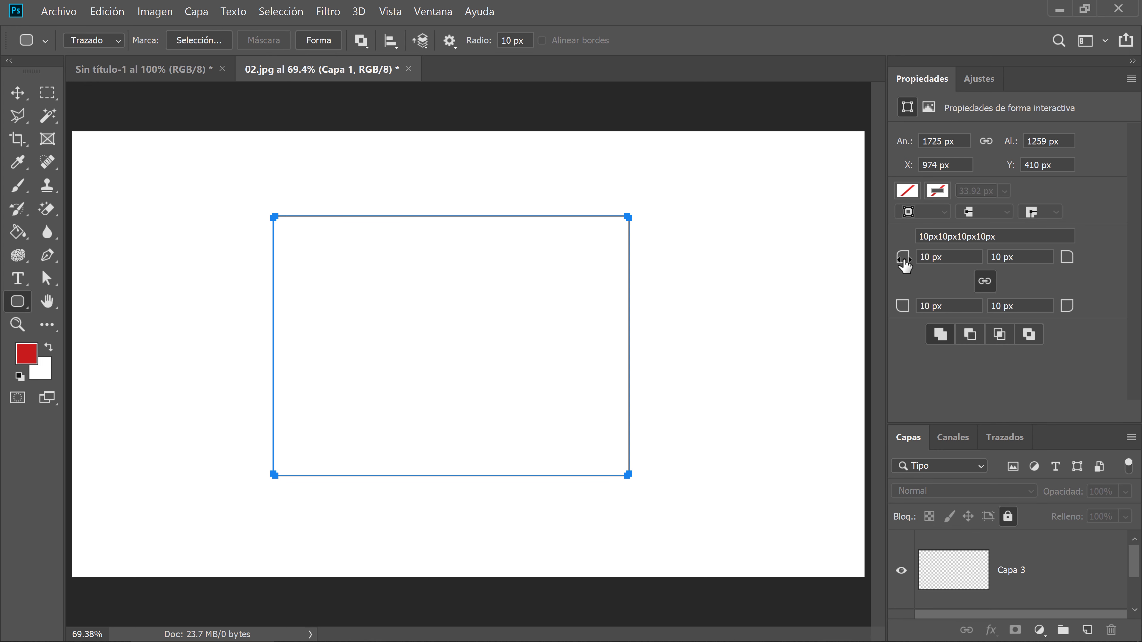
left_click_drag(909, 265, 1025, 255)
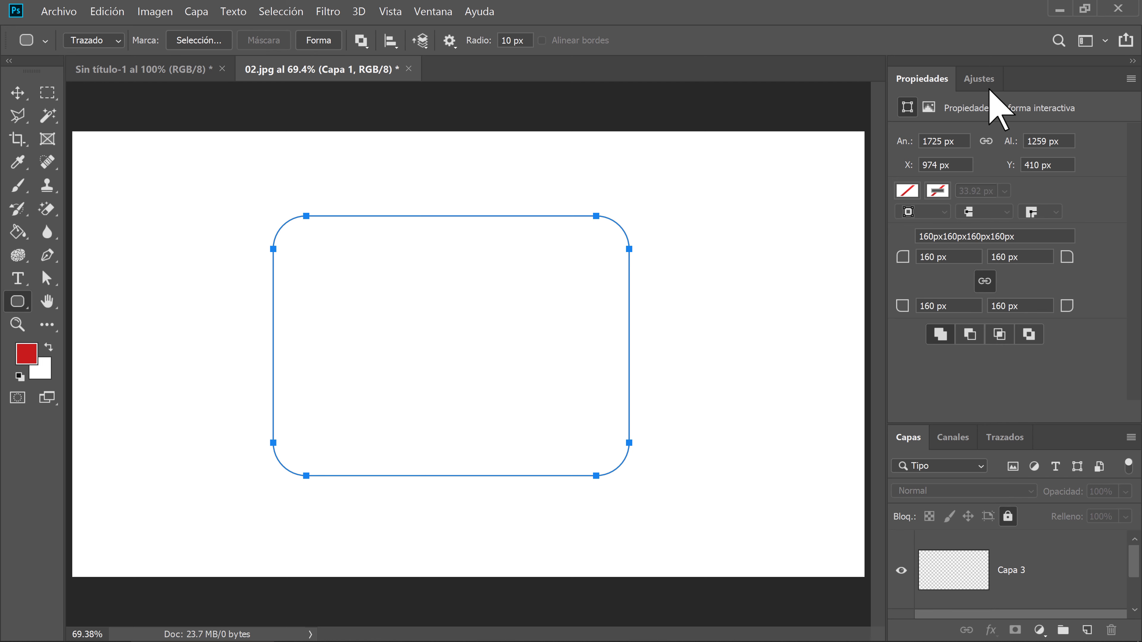
left_click(1006, 438)
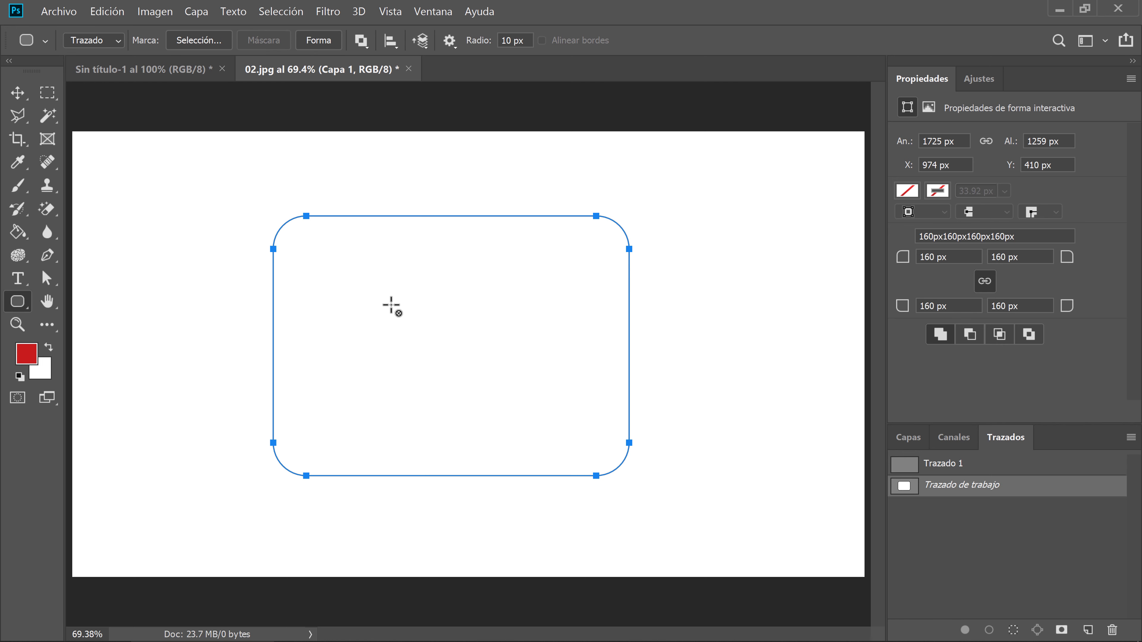
left_click(909, 438)
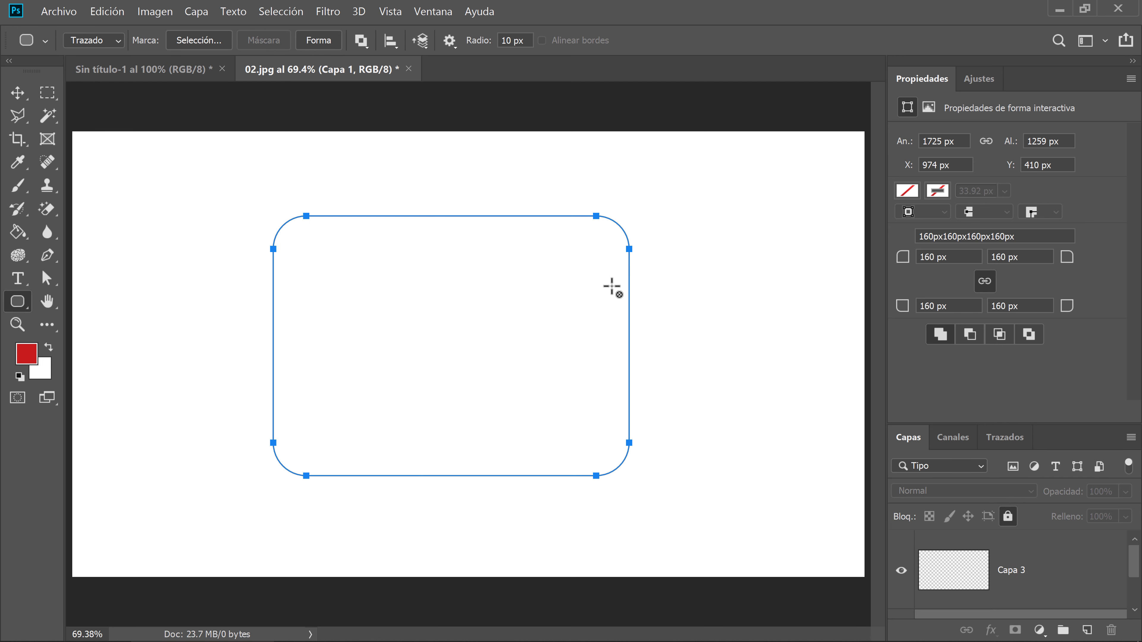
key("Escape")
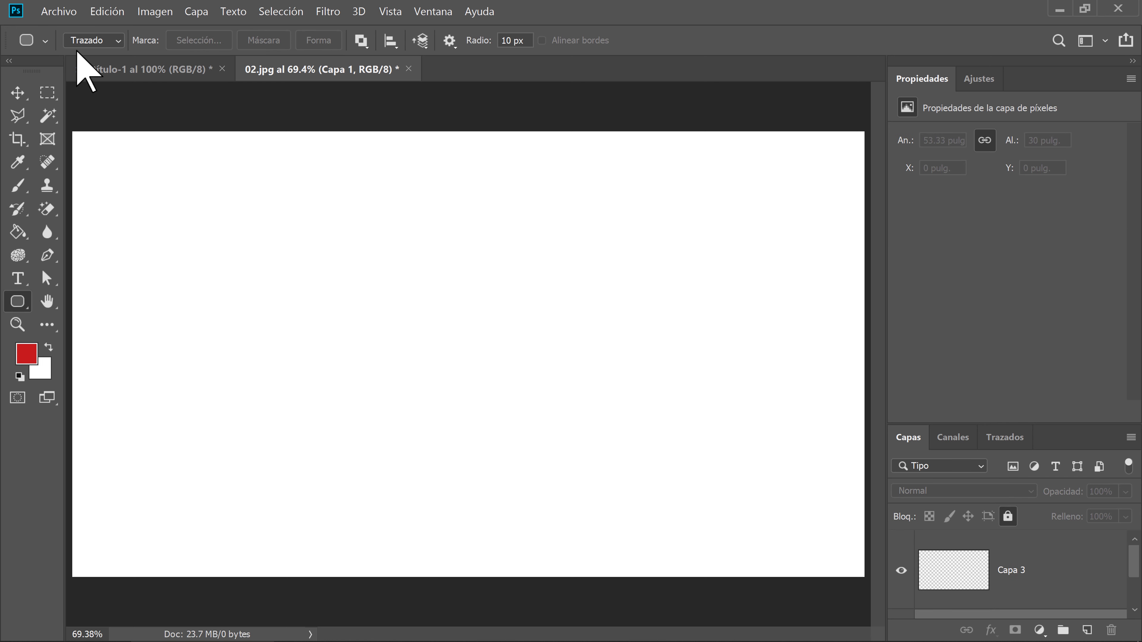
In Shape mode, draw a large black rounded-rectangle shape layer, about 2345 × 1843 px.
left_click(94, 40)
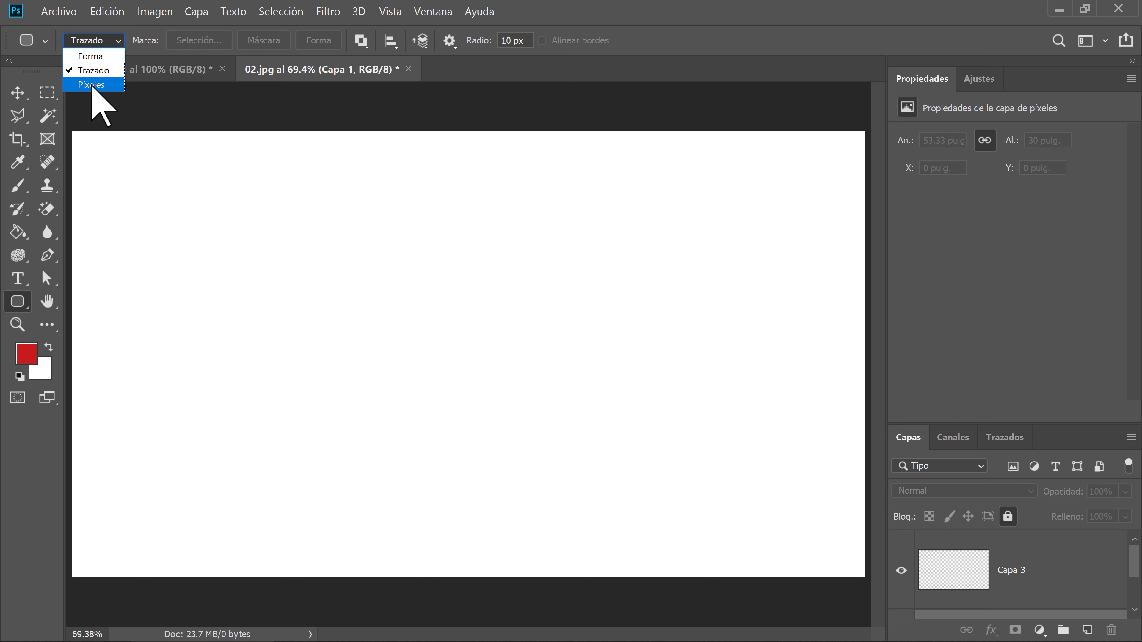
left_click(94, 59)
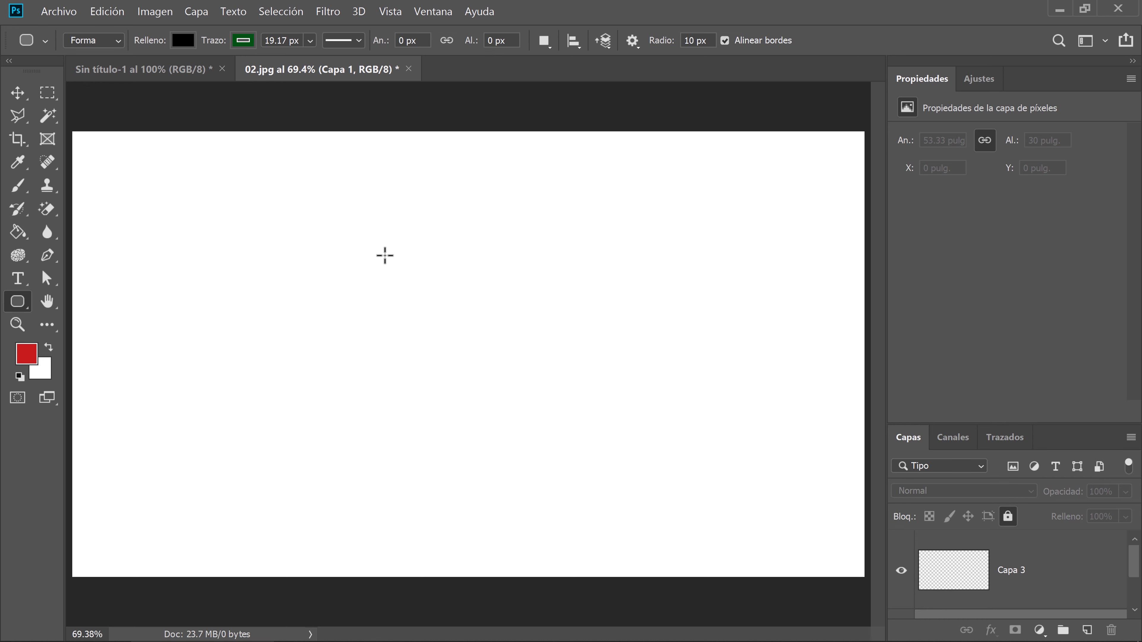
left_click_drag(246, 170, 708, 540)
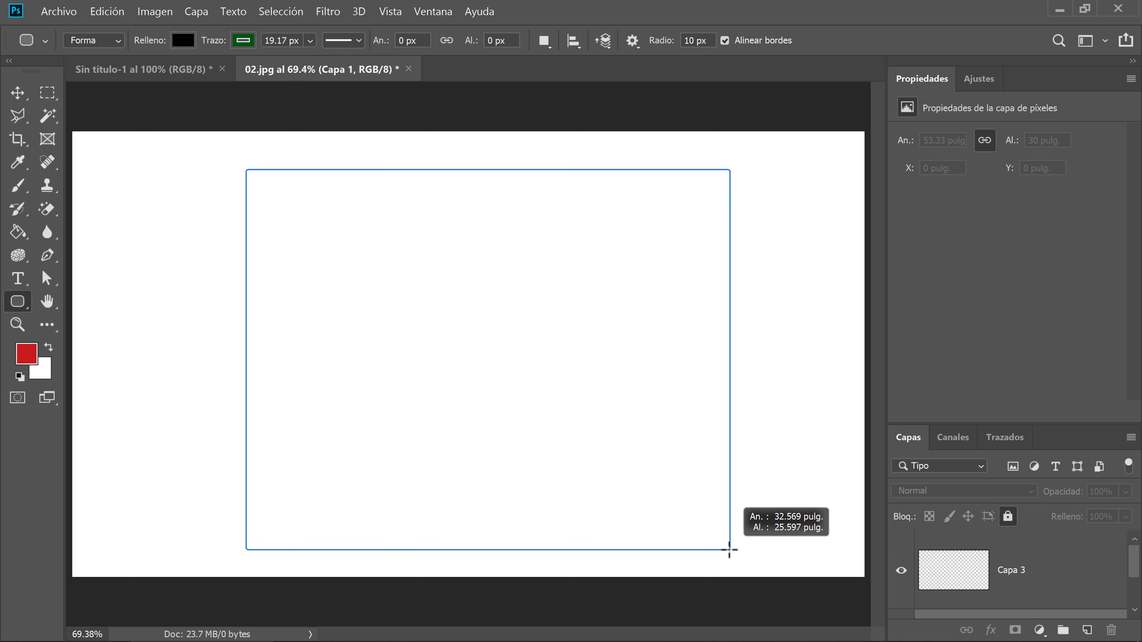
left_click_drag(707, 541, 729, 549)
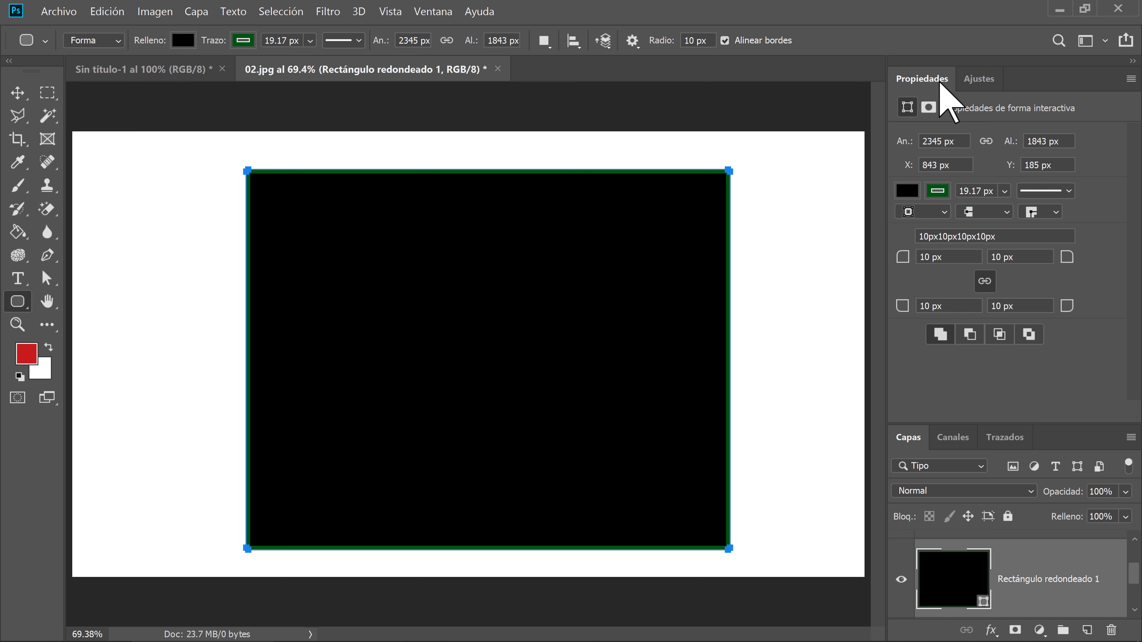
Give the rectangle a blue fill and a red 144 px stroke.
left_click(909, 192)
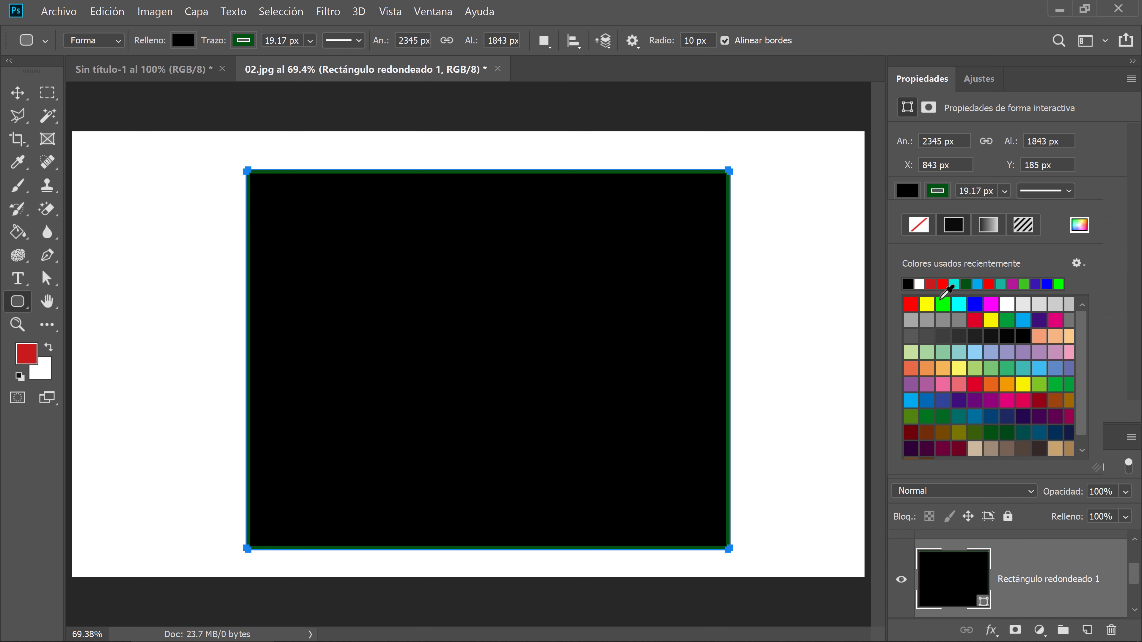
left_click(977, 284)
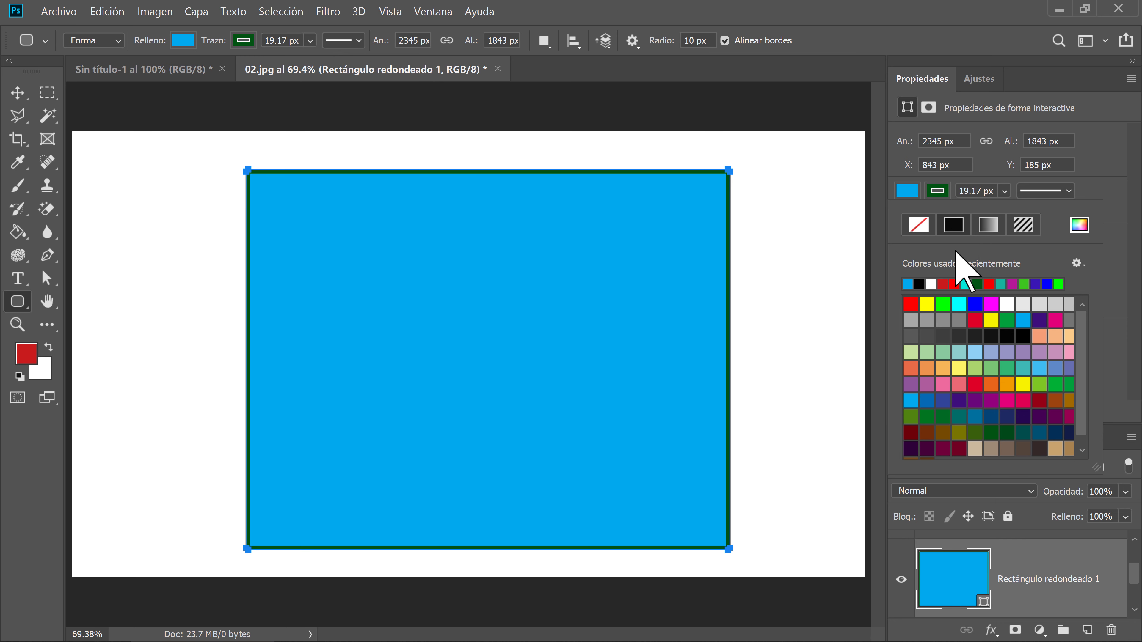
left_click(989, 284)
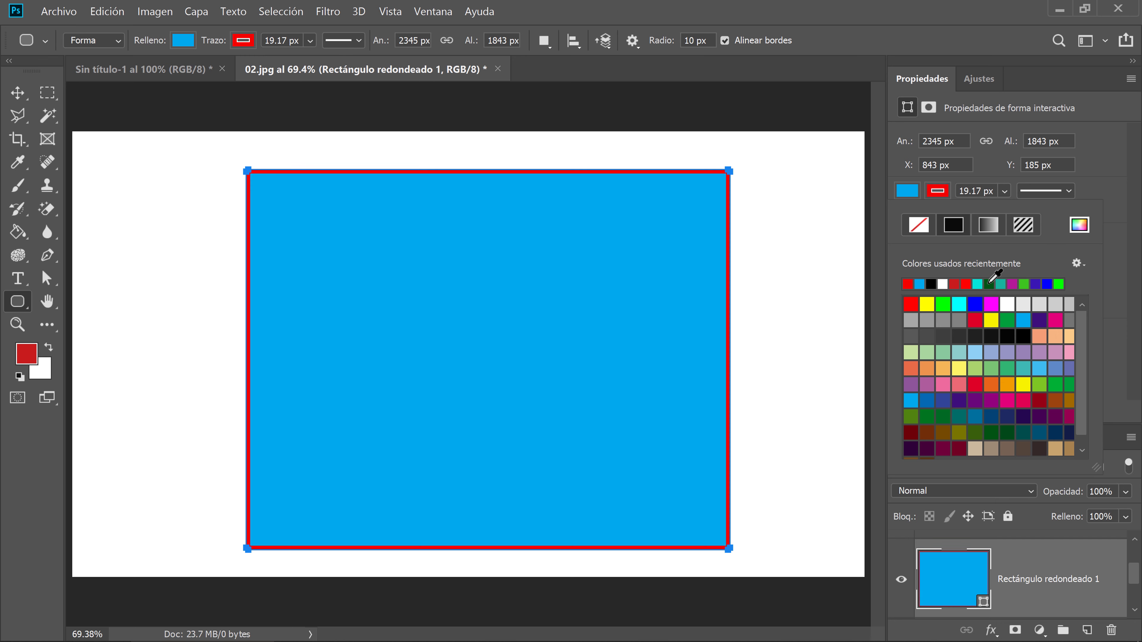
left_click(1004, 191)
mouse_move(1007, 210)
left_mouse_down()
mouse_move(1060, 212)
mouse_move(1071, 229)
left_mouse_up()
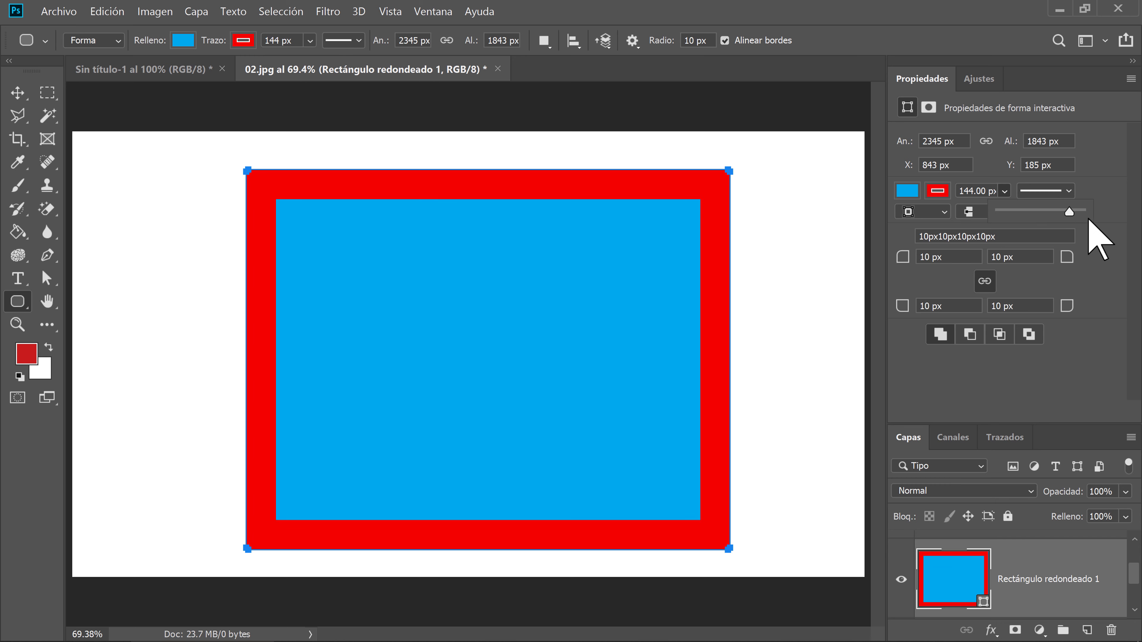
Try a dashed stroke style, then set the border back to a solid line.
left_click(1068, 190)
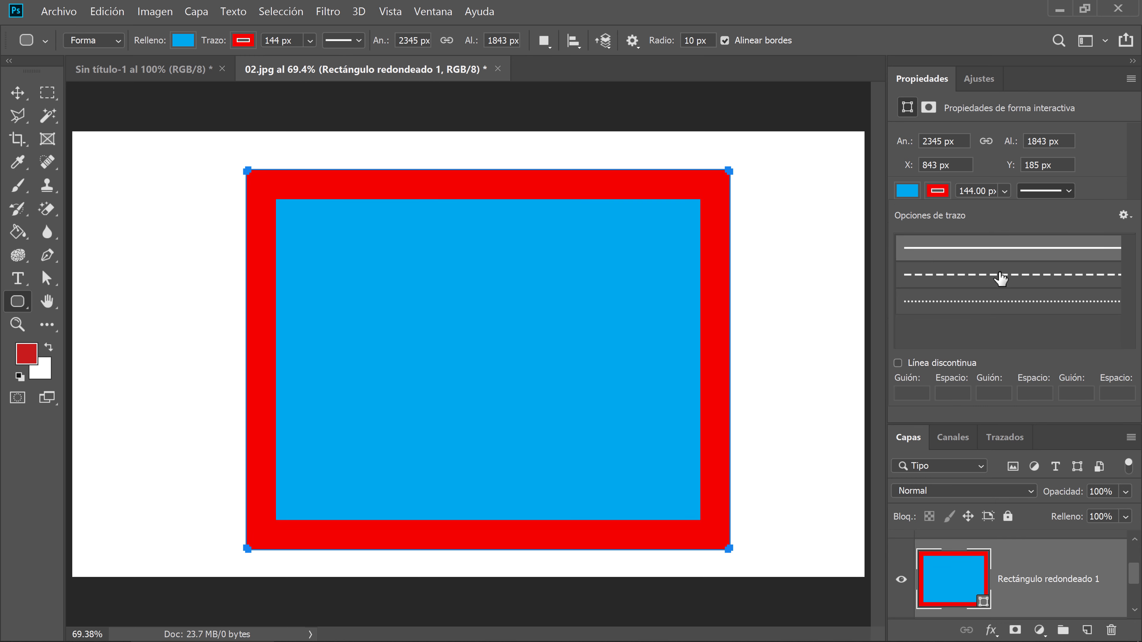
left_click(995, 274)
left_click(1068, 193)
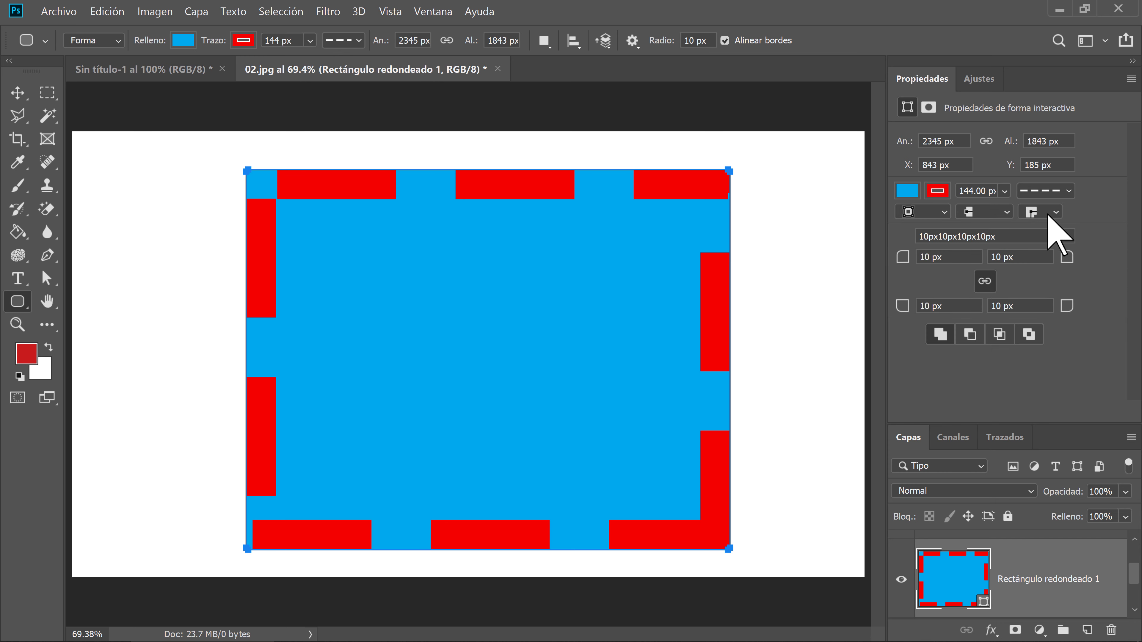
left_click(1068, 192)
left_click(1001, 247)
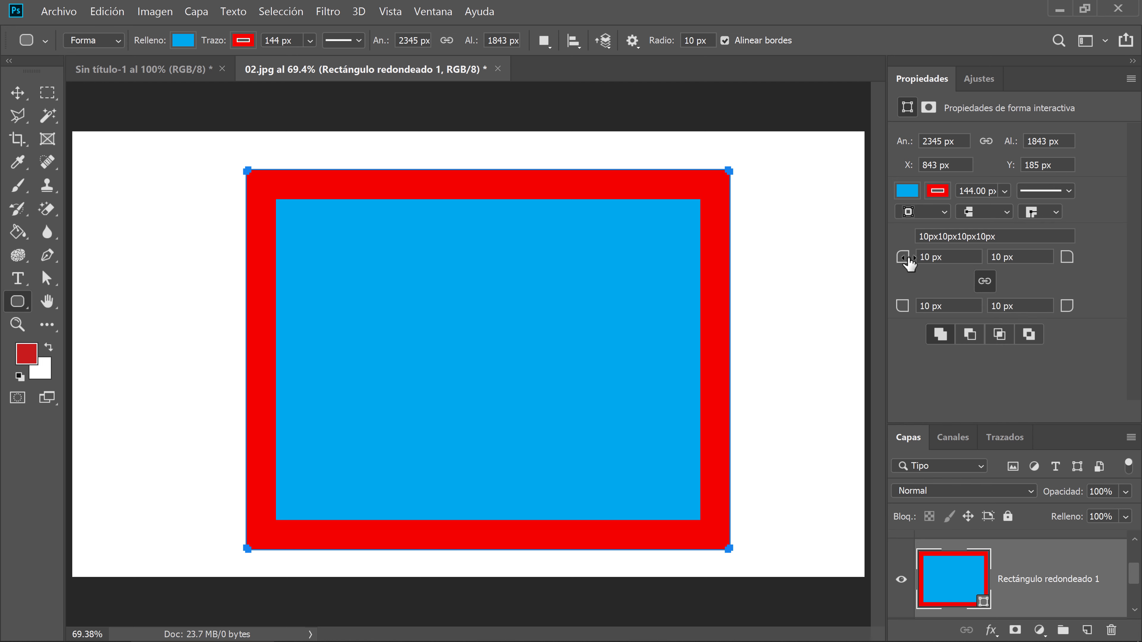
Round all four linked corners to 218 px, undoing a trial 407 px top-left corner.
left_click_drag(909, 262, 1089, 264)
left_click(985, 281)
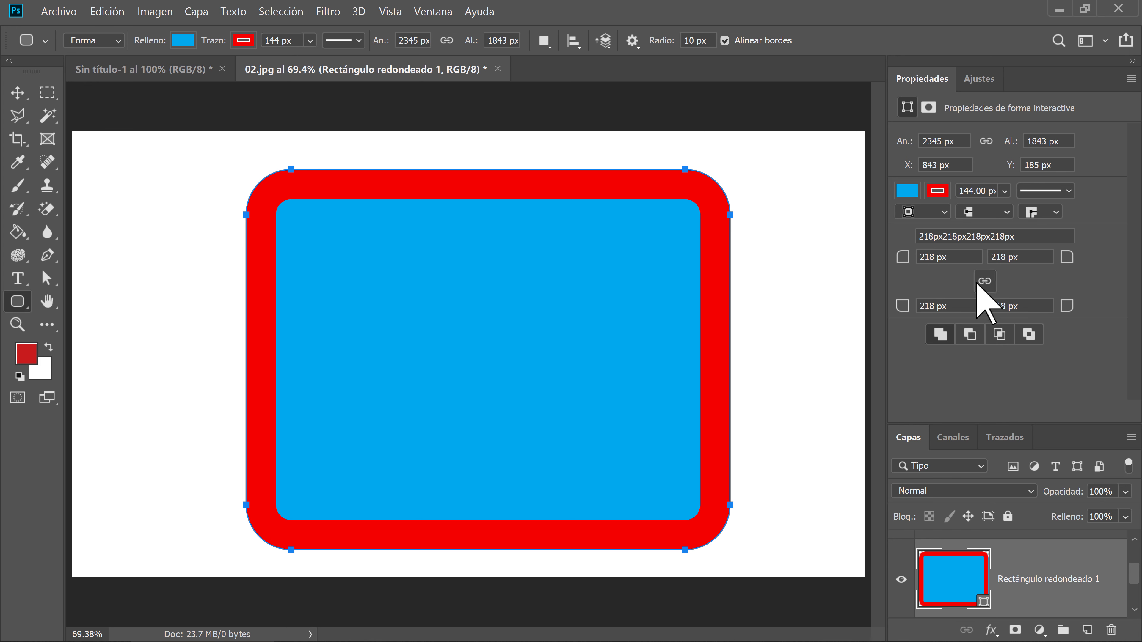
left_click_drag(902, 260, 1071, 265)
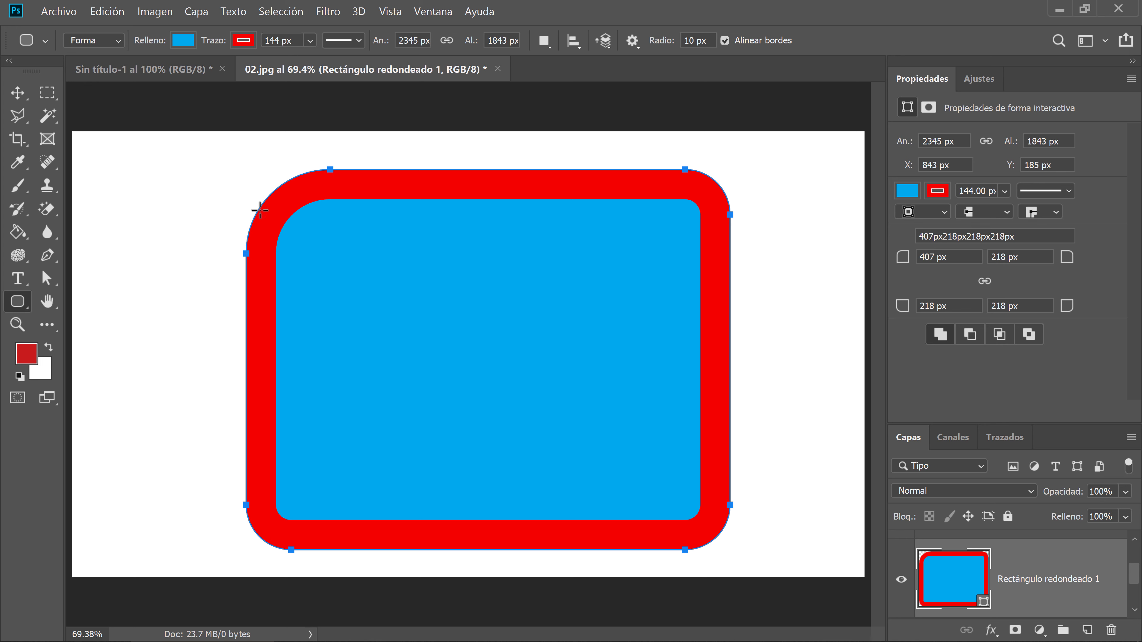
key("ctrl+z")
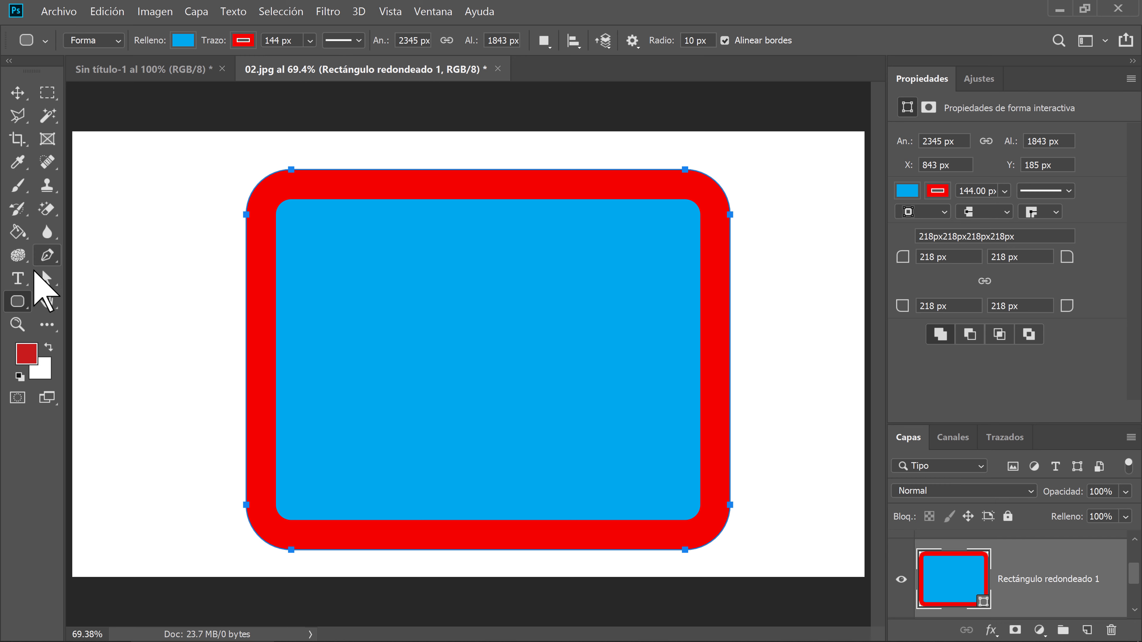
Draw a tall 557 × 1826 px rectangle at left with 114 px corners, then select the large rectangle.
right_click(18, 297)
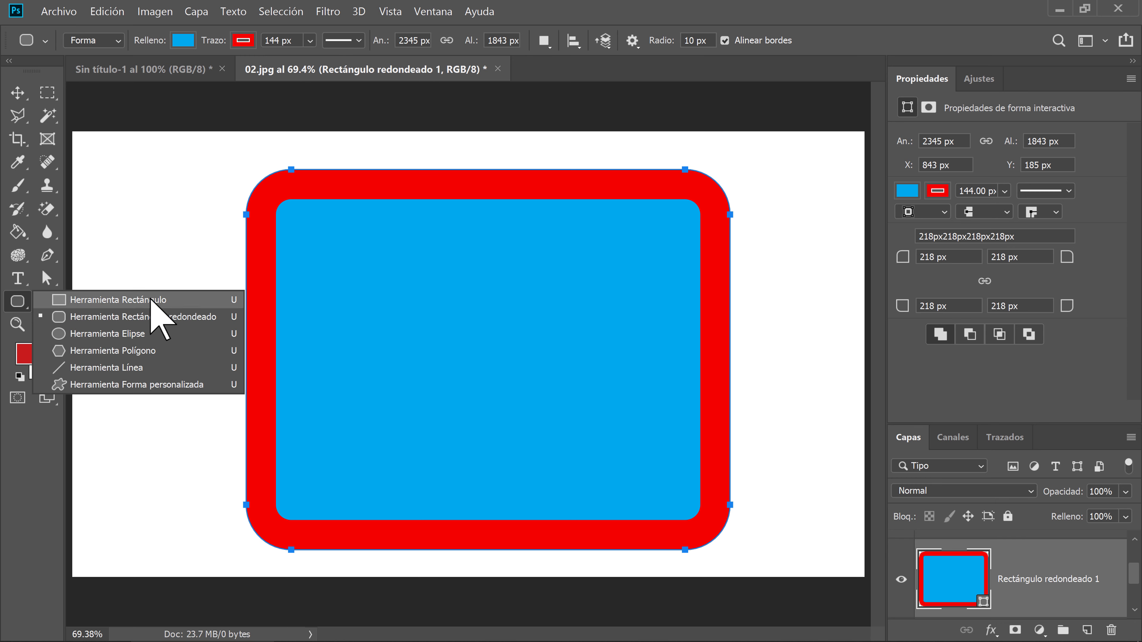
left_click(138, 300)
left_click_drag(113, 172, 226, 546)
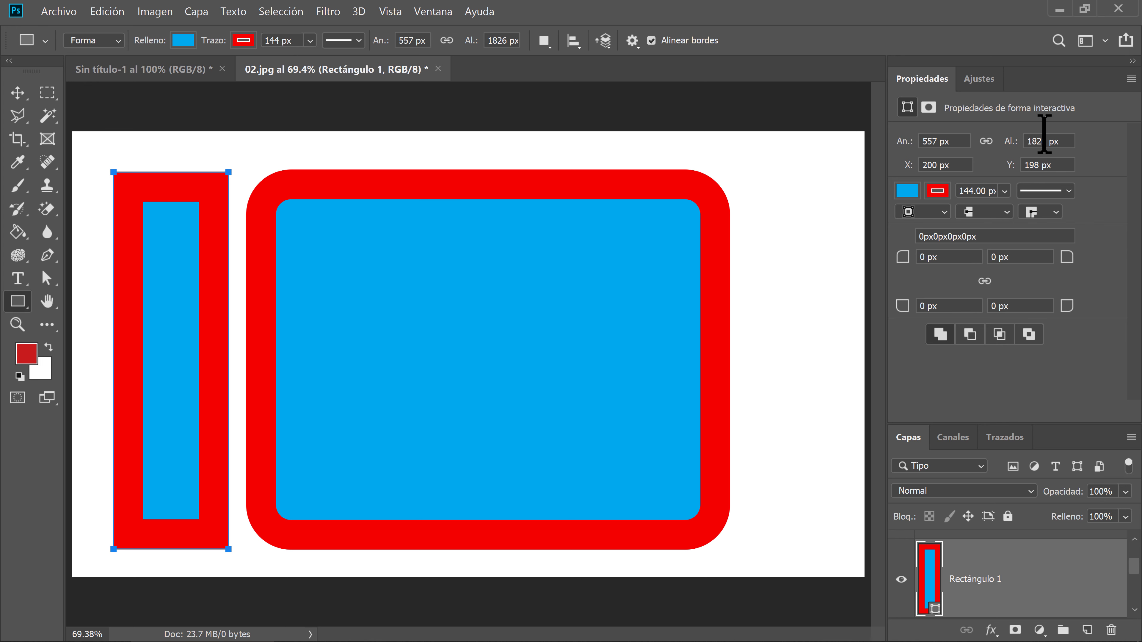
left_click(987, 280)
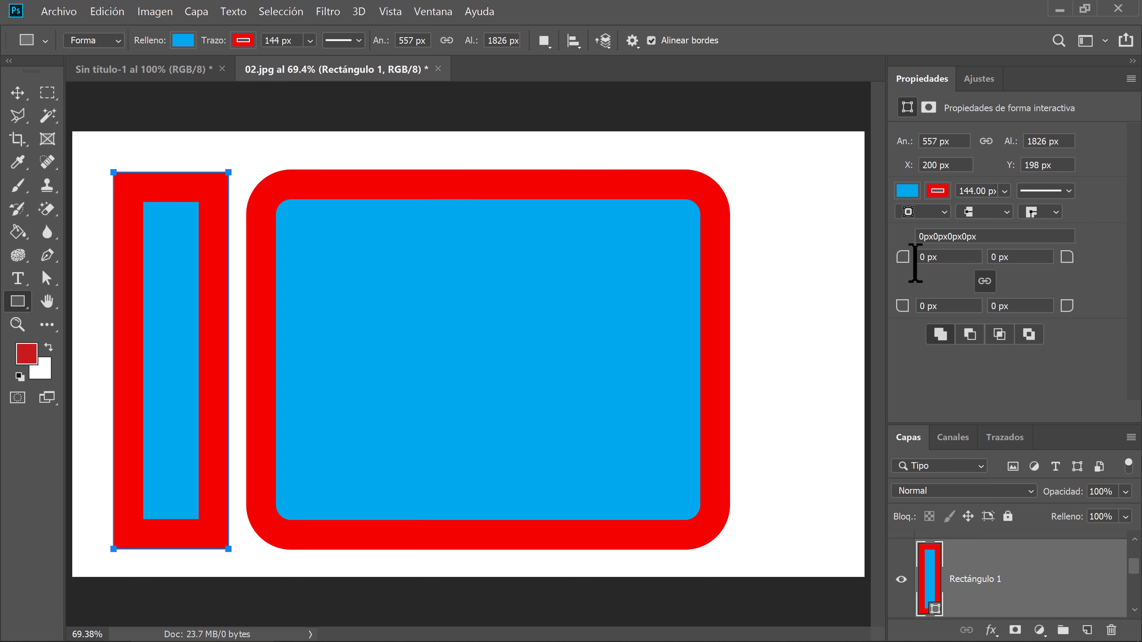
left_click_drag(908, 263, 1007, 263)
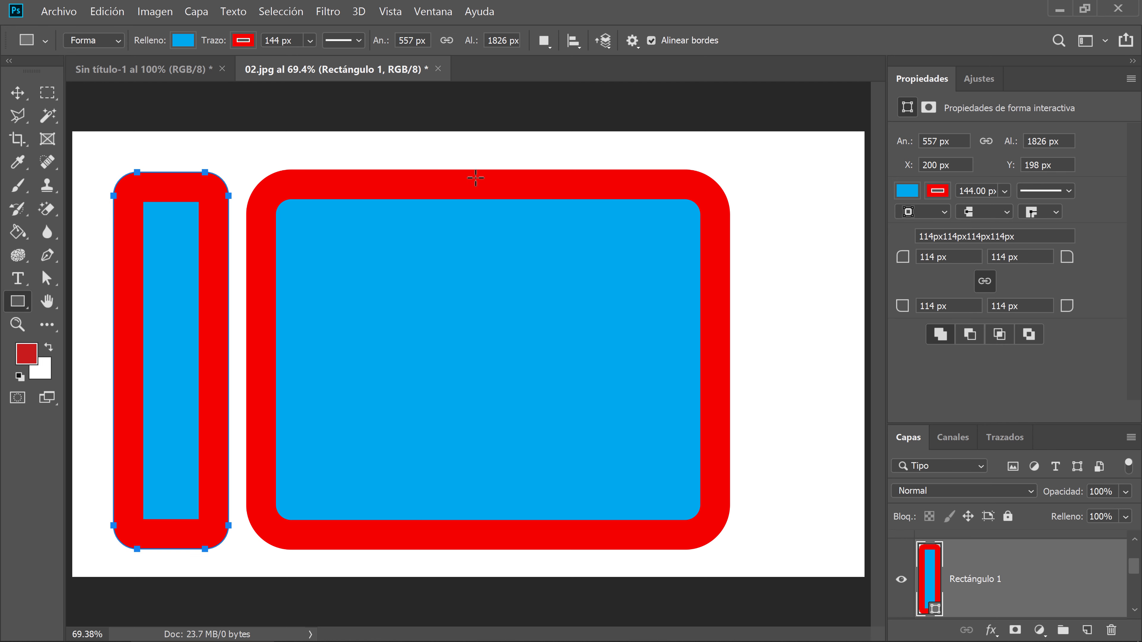
left_click(17, 93)
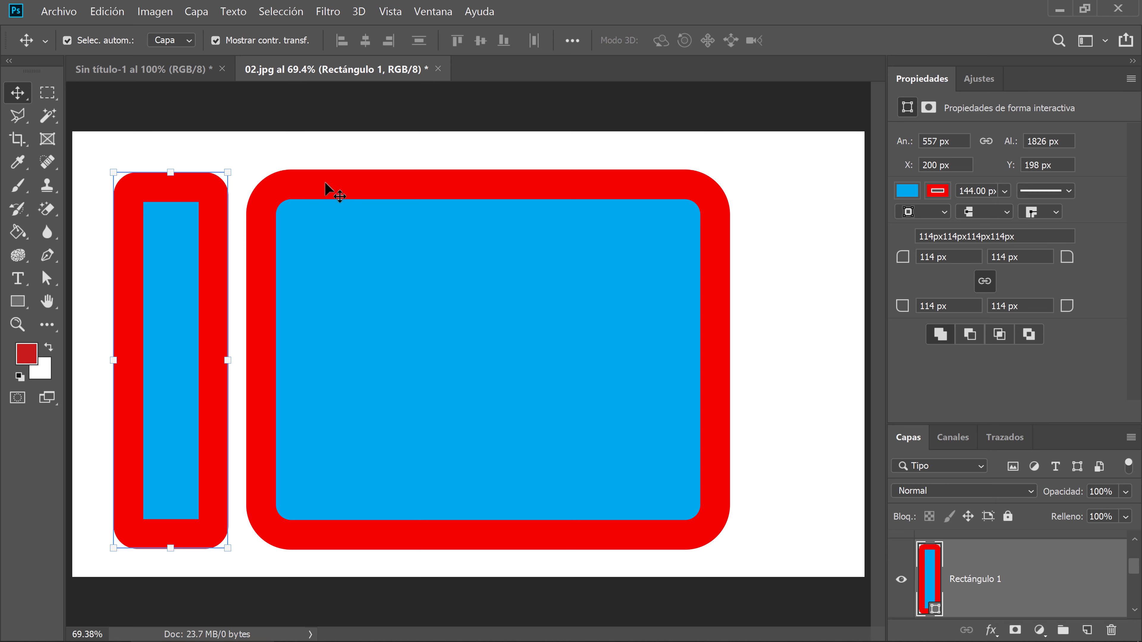
left_click(353, 245)
Delete both the large rounded rectangle and the narrow left rectangle.
key("Delete")
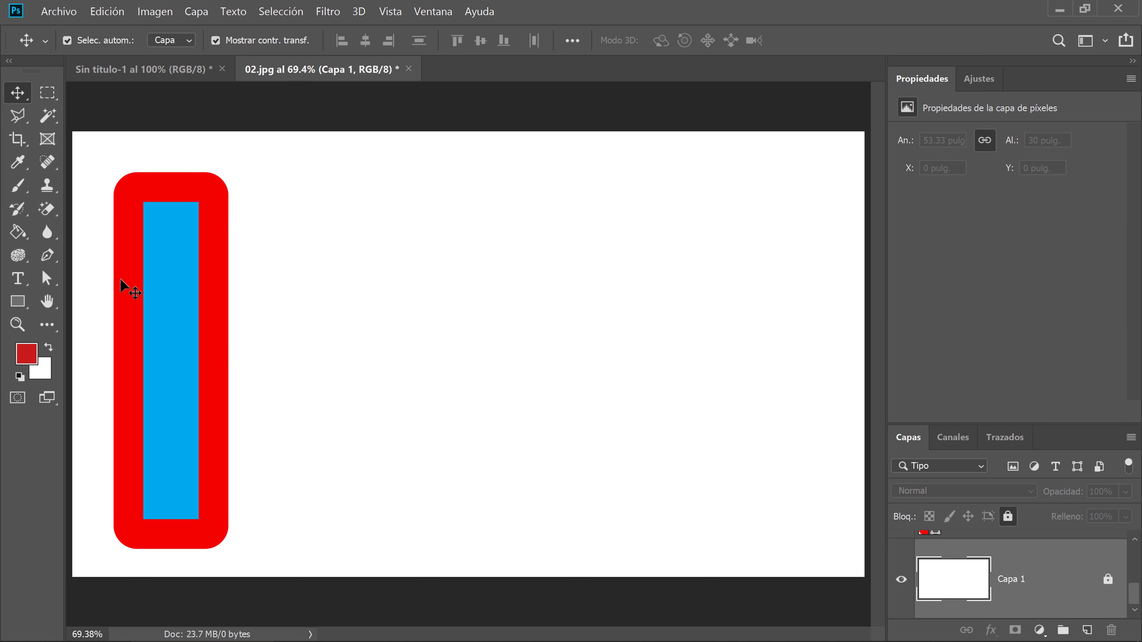
left_click(166, 290)
key("Delete")
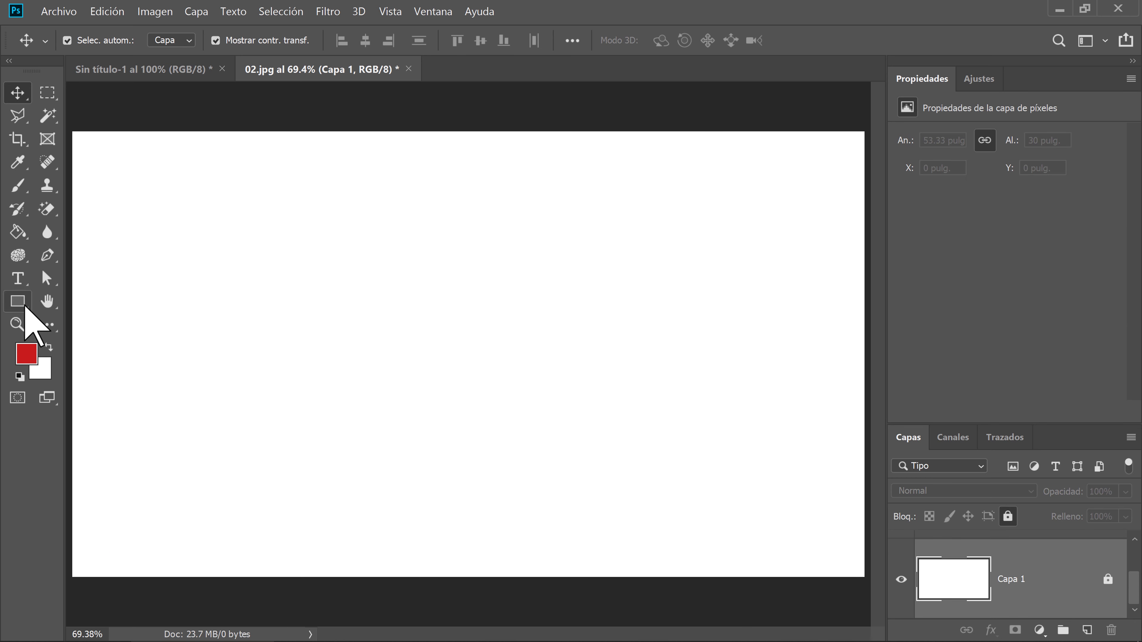
Draw a black 1853 × 1853 px rounded square with 188 px corners.
left_click(23, 304)
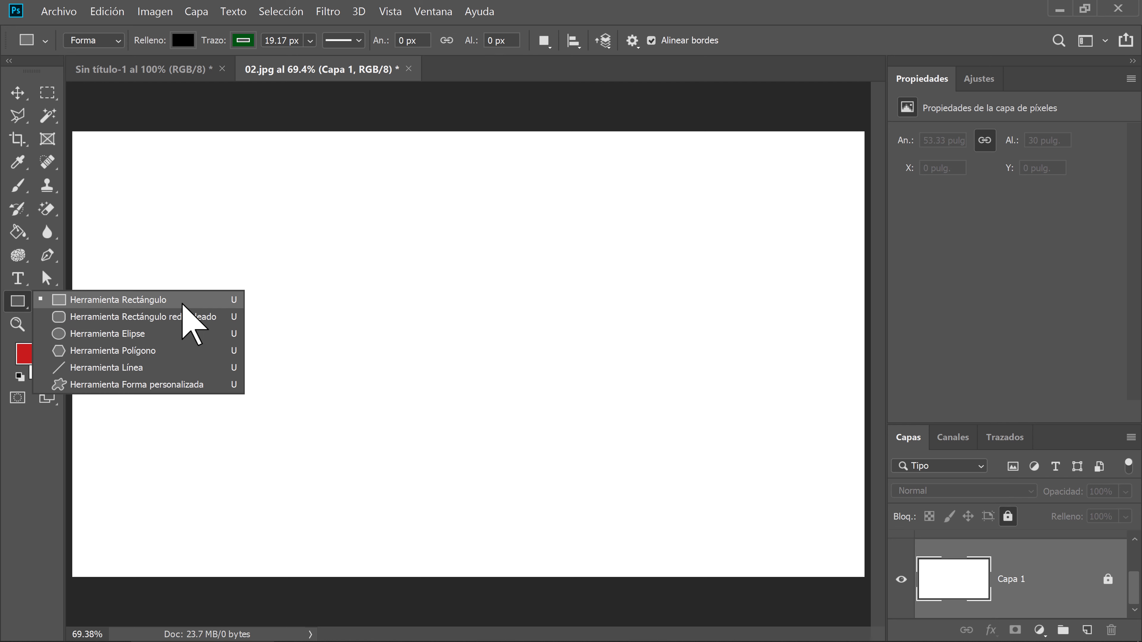
left_click(159, 317)
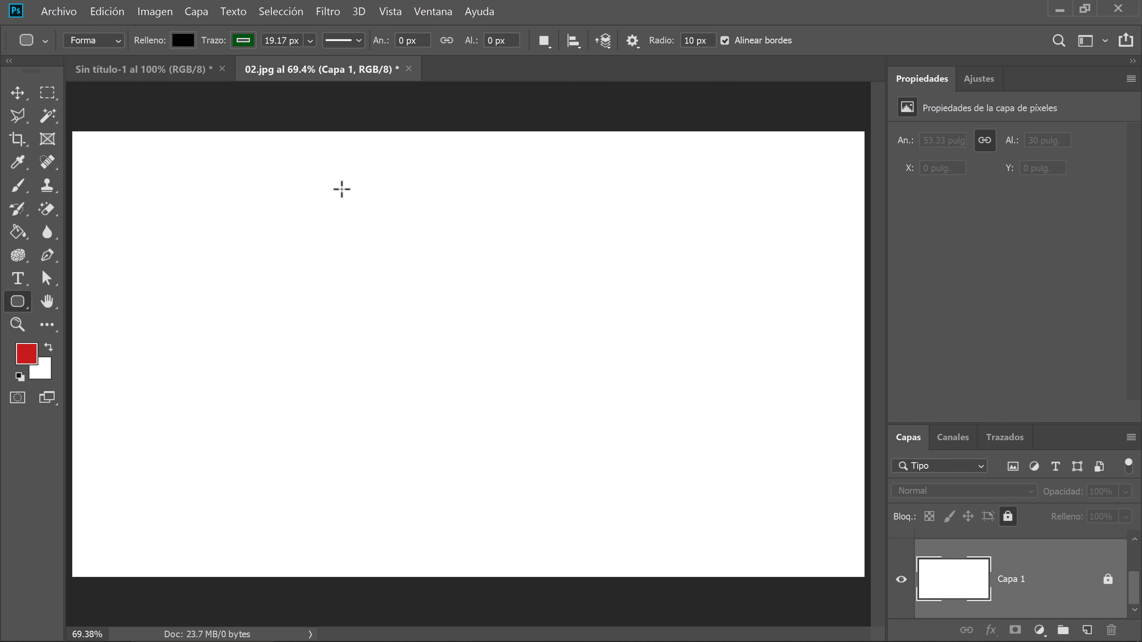
mouse_move(297, 168)
left_mouse_down()
mouse_move(658, 533)
mouse_move(648, 518)
mouse_move(683, 538)
mouse_move(679, 548)
left_mouse_up()
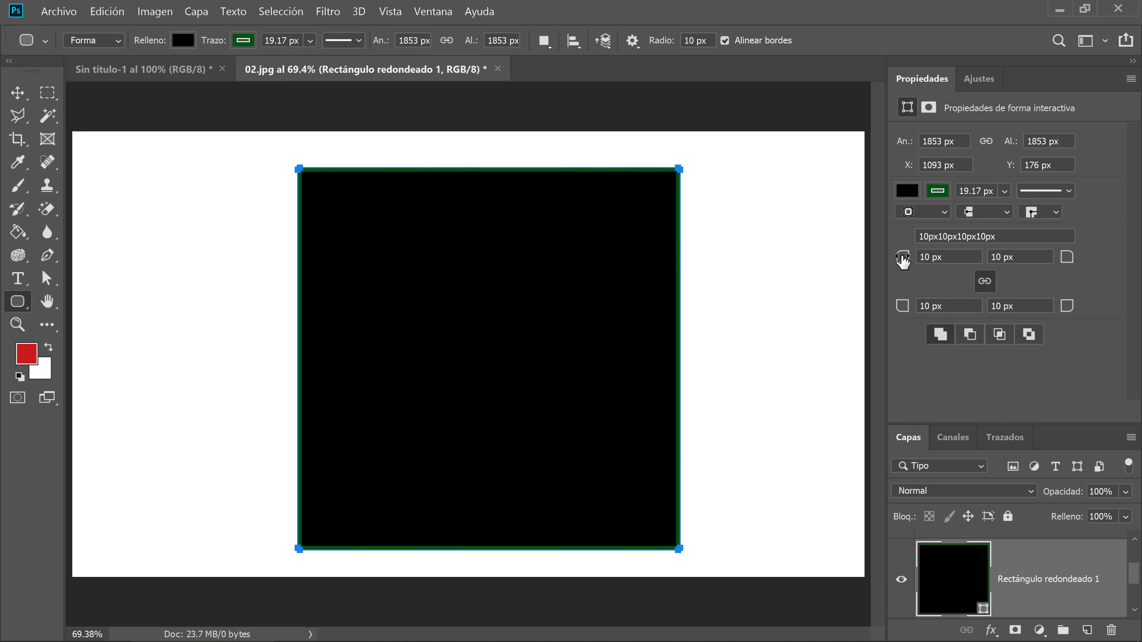
left_click_drag(902, 260, 992, 260)
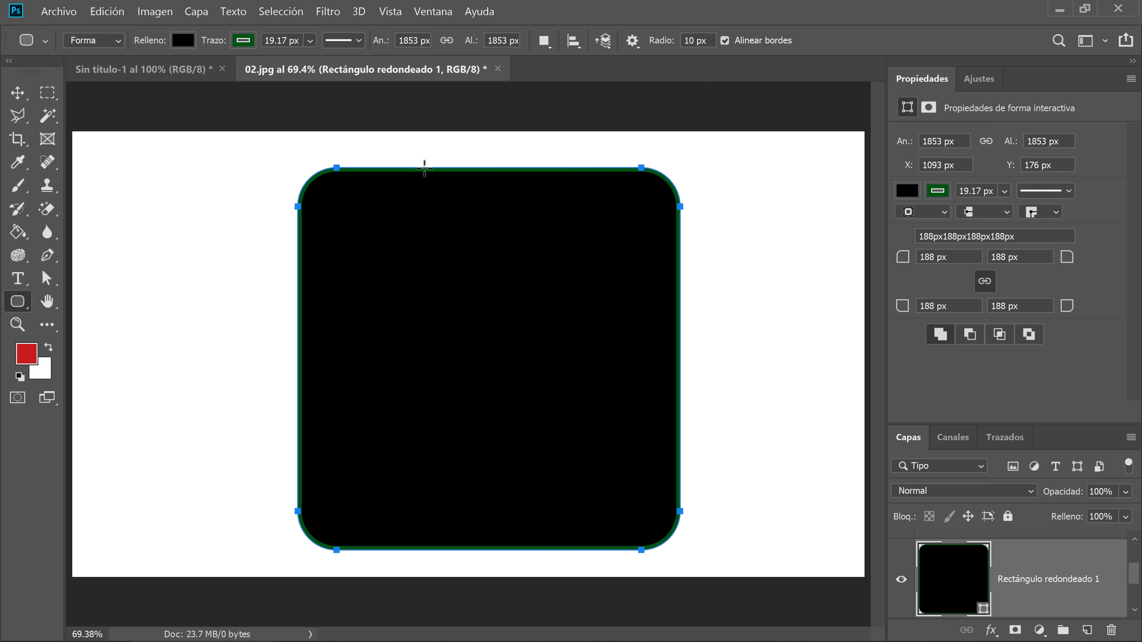